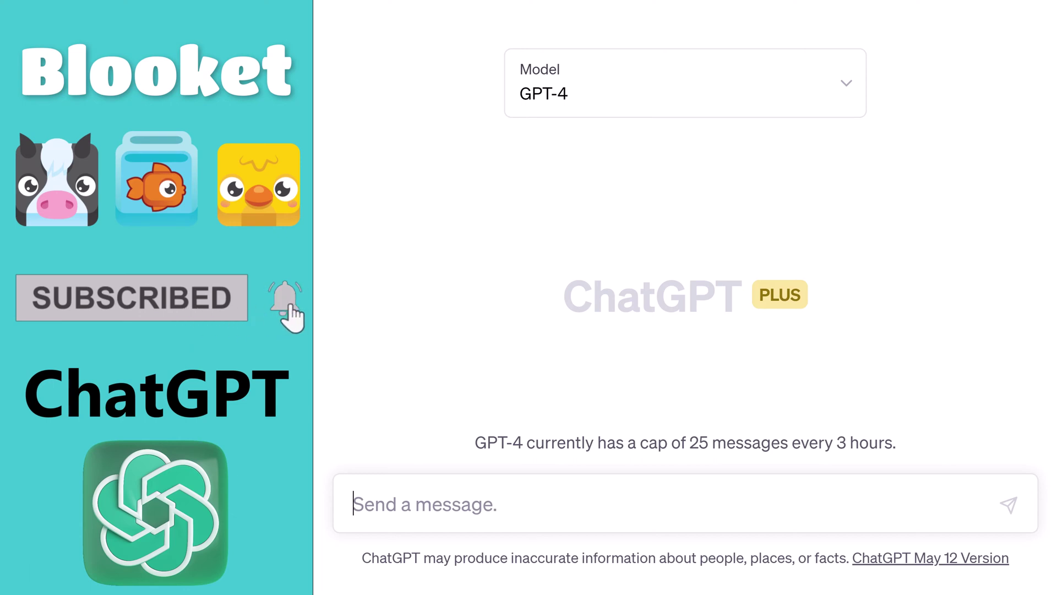
- Send ChatGPT the prompt for a ten-question, four-choice quiz on the Binary, Bit, Byte vocabulary list
{"action": "type", "text": "Create a multiple-choice quiz with four answer choices based on the included vocabulary. The questions should be no more than 200 characters each. The answers should be no more than 150 characters each.  Binary Bit Byte Overflow Error Round-off Error Analog Data Digital Data Sampling Lossless Compression Lossy Compression"}
{"action": "scroll", "coordinate": [672, 502], "scroll_direction": "up", "scroll_amount": 5}
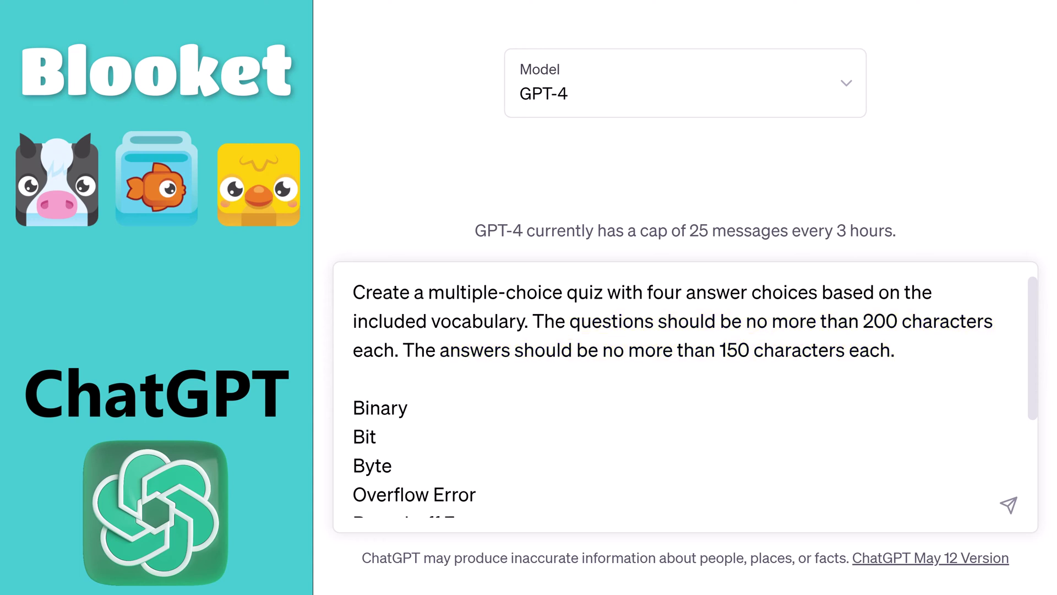
{"action": "key", "text": "Return"}
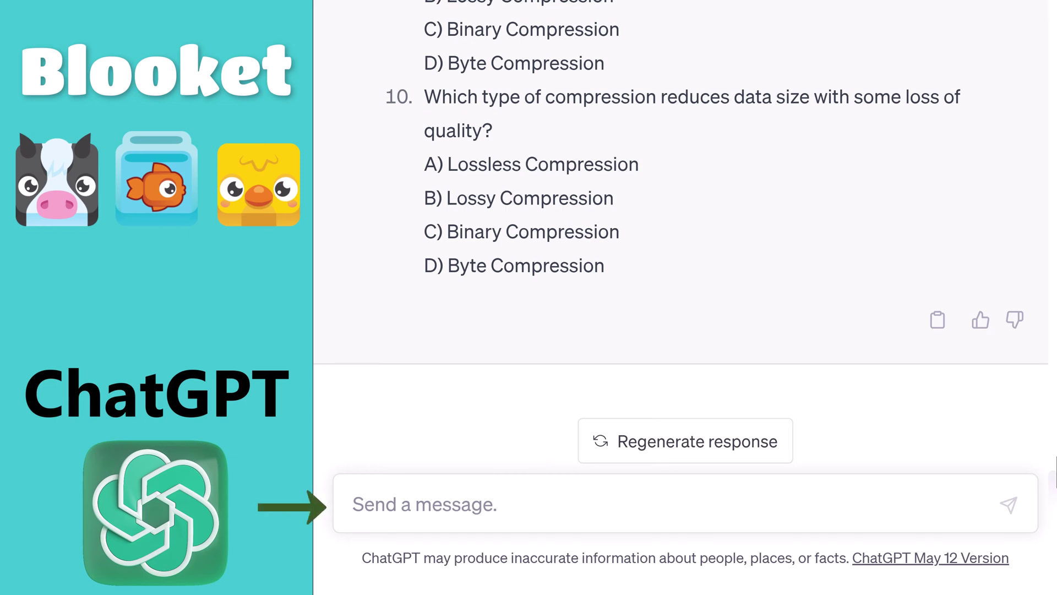
- Resubmit the edited quiz prompt and draft a request for a table with Blooket's column headings
{"action": "scroll", "coordinate": [680, 220], "scroll_direction": "up", "scroll_amount": 20}
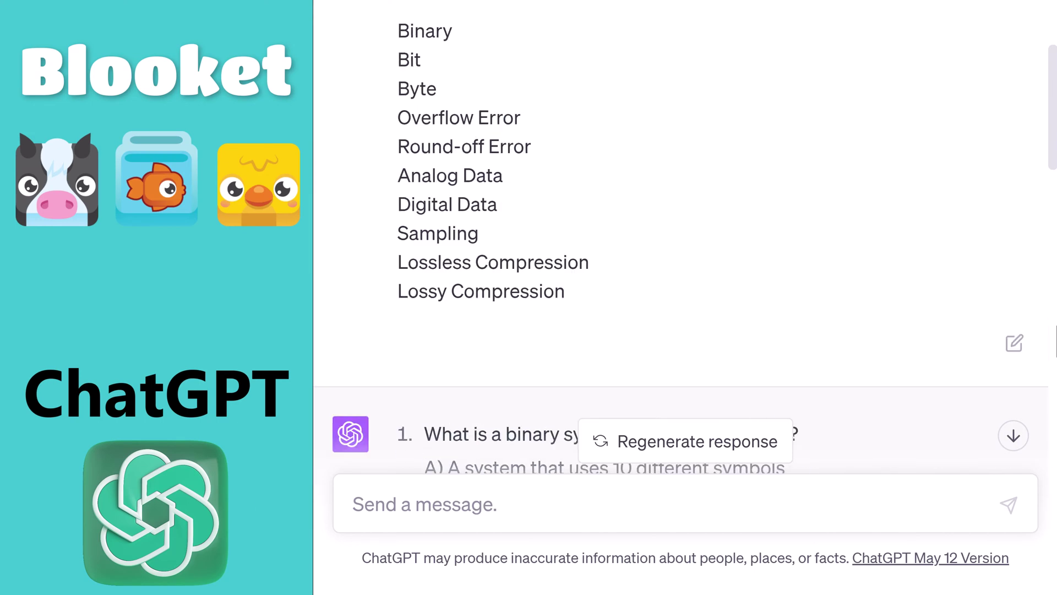
{"action": "left_click", "coordinate": [1013, 344]}
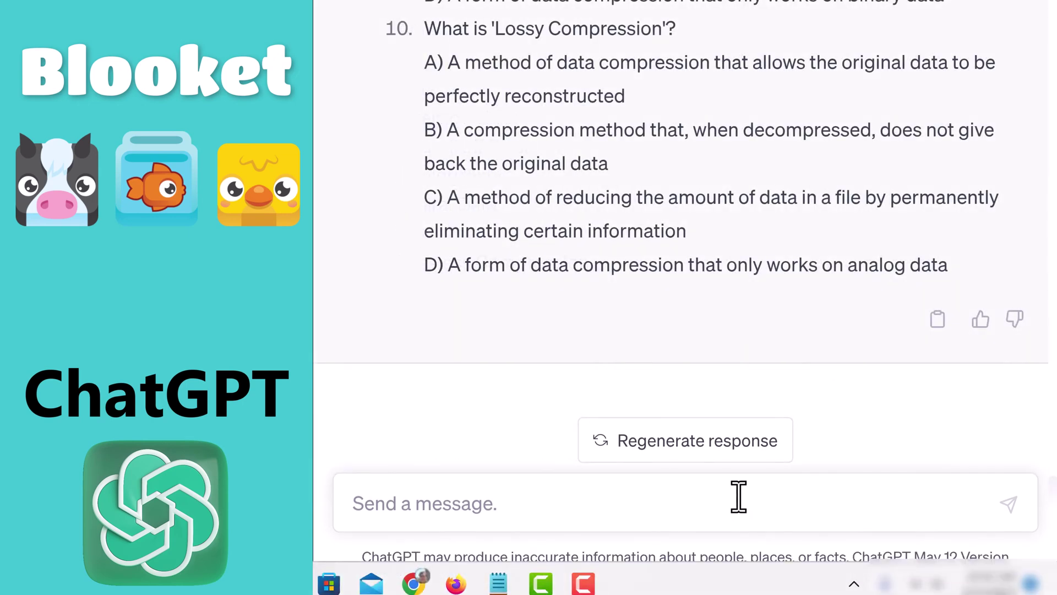
{"action": "type", "text": "Output it into a table with these headings: Question Text,Answer 1,Answer 2,Answer 3 (Optional),Answer 4 (Optional),Time Limit (sec) (Max: 300 seconds),Correct Answer(s) (Only include Answer #)"}
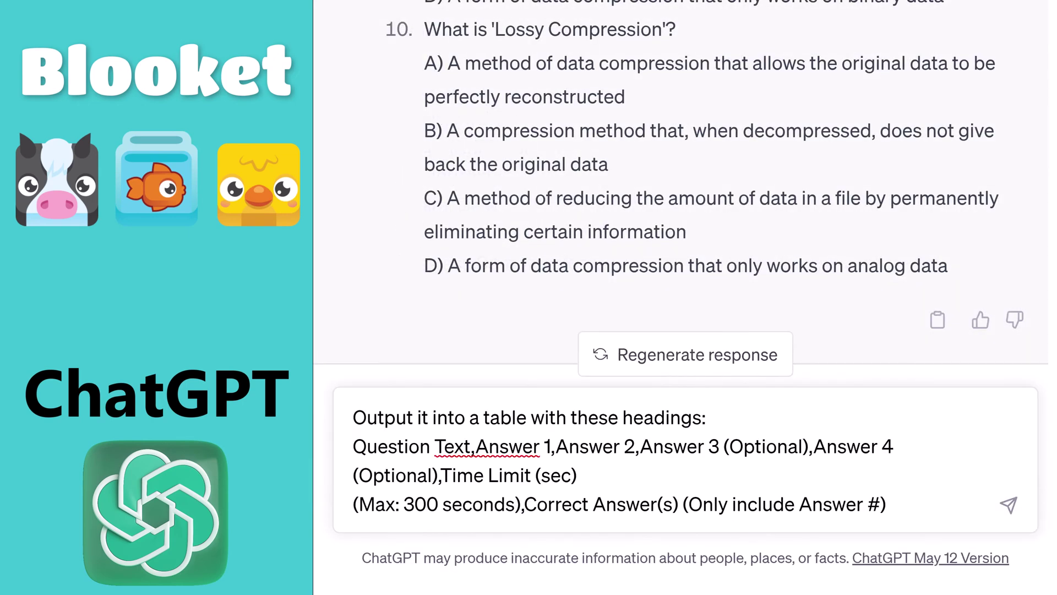
- Send the table request and scroll to the top of the returned quiz table
{"action": "key", "text": "Return"}
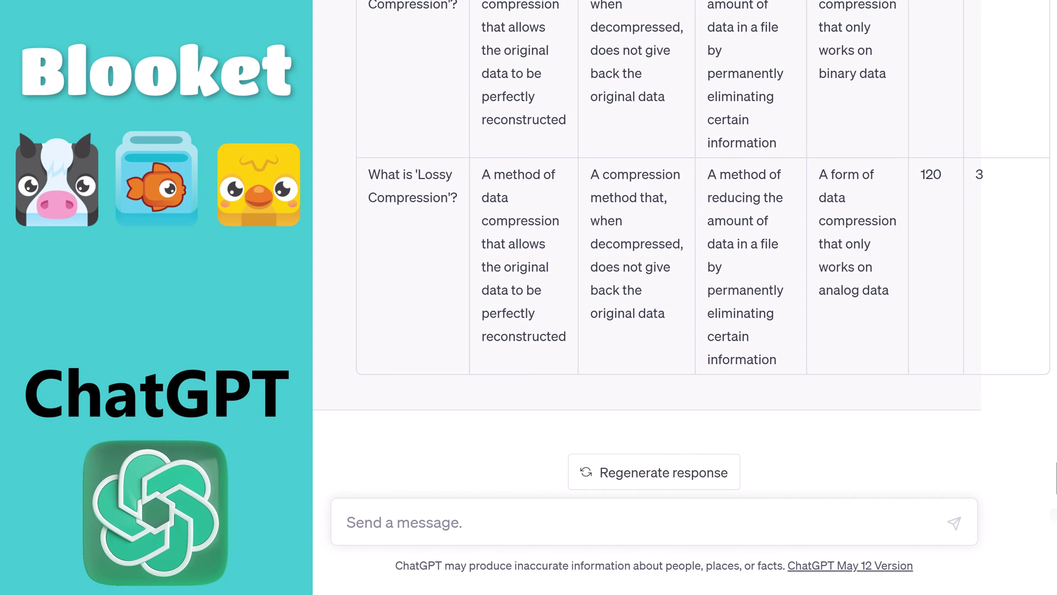
{"action": "scroll", "coordinate": [1046, 361], "scroll_direction": "up", "scroll_amount": 15}
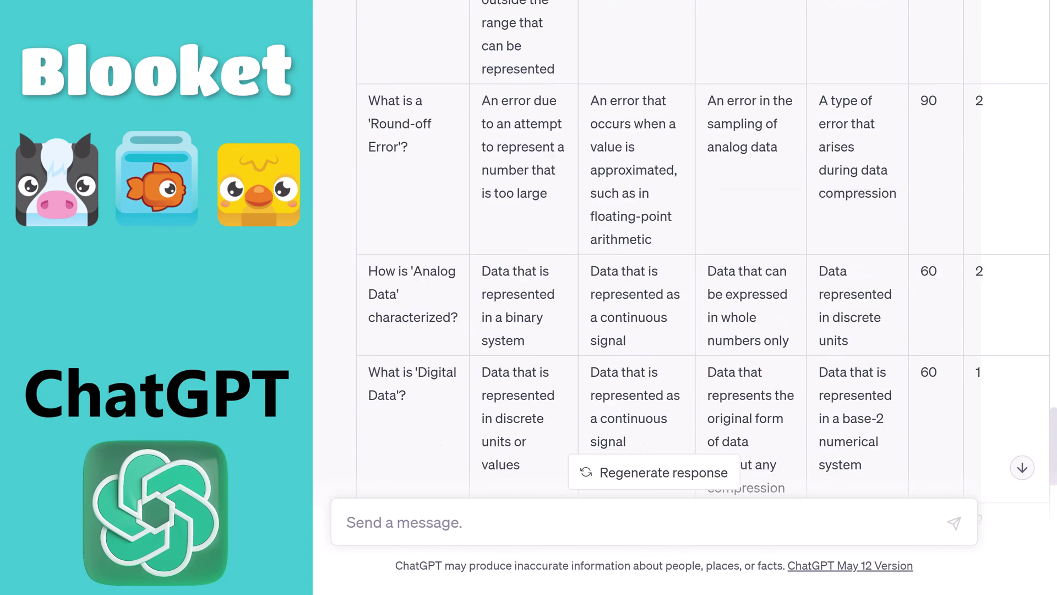
{"action": "scroll", "coordinate": [703, 247], "scroll_direction": "up", "scroll_amount": 7}
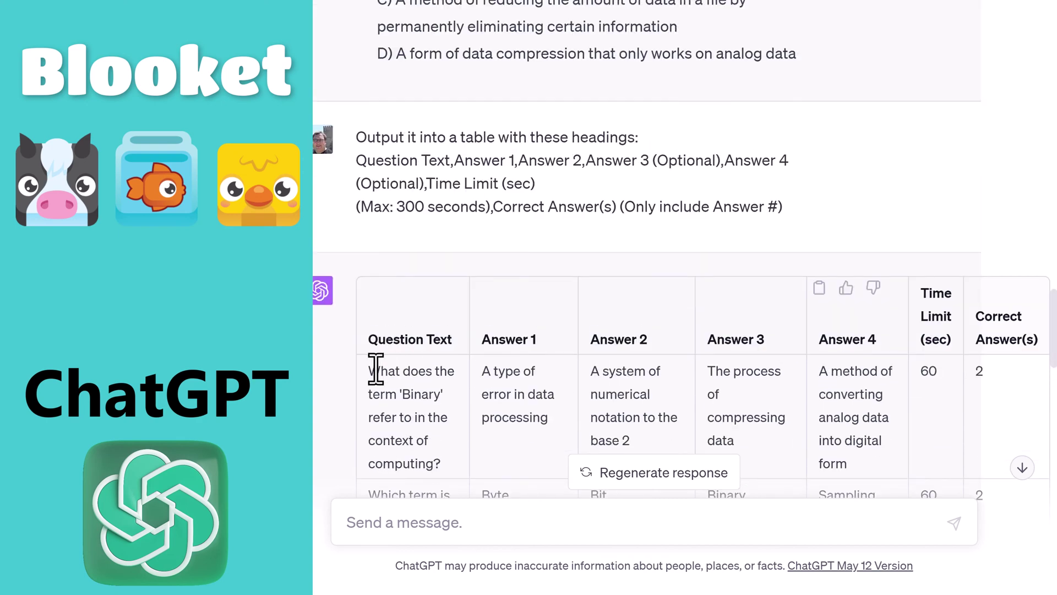
- Select and copy the quiz table from the Binary question through the Lossy Compression row
{"action": "left_click_drag", "start_coordinate": [368, 372], "coordinate": [1024, 463]}
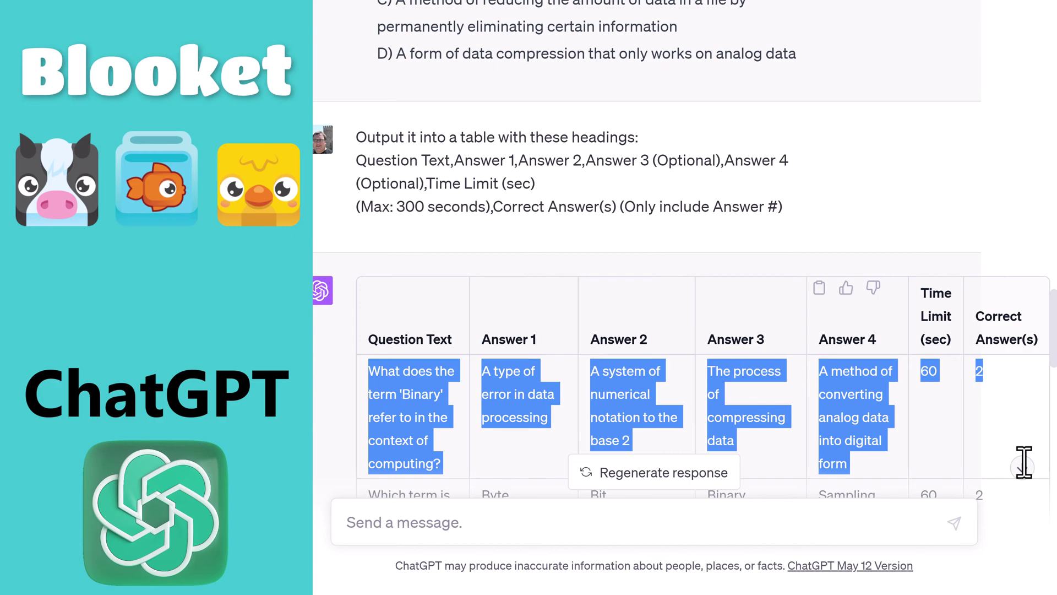
{"action": "left_click_drag", "start_coordinate": [1024, 462], "coordinate": [967, 392]}
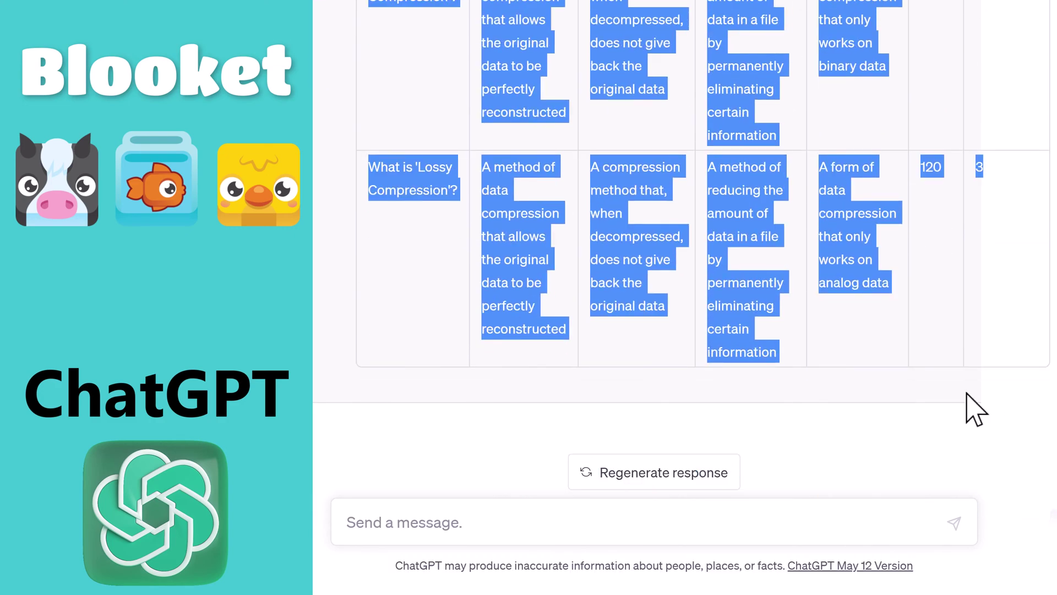
{"action": "key", "text": "ctrl+c"}
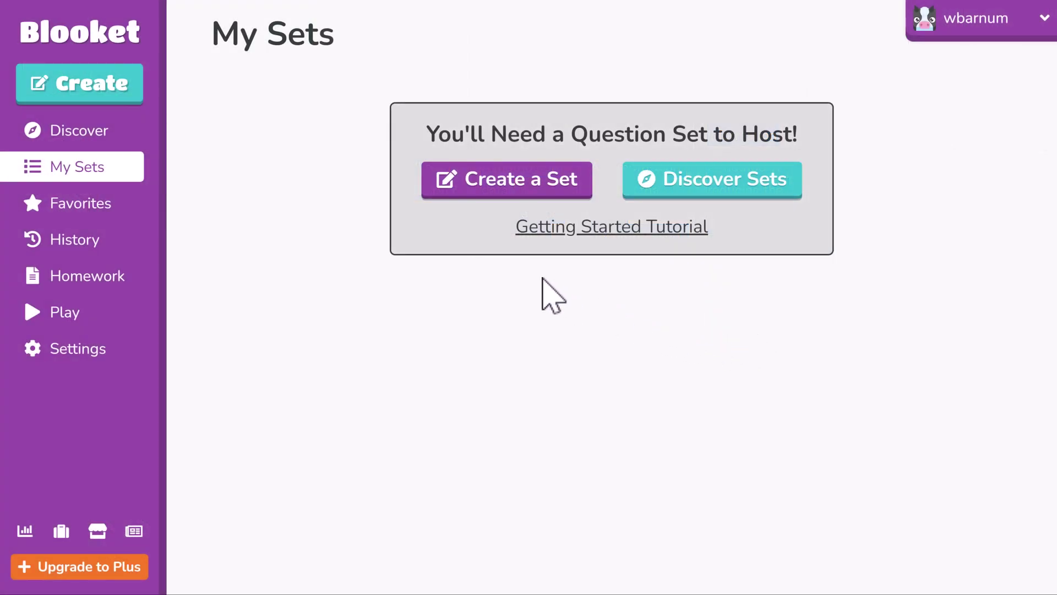
- Create a Blooket set titled 'Computer Data Vocabulary' using the CSV Import method
{"action": "left_click", "coordinate": [468, 179]}
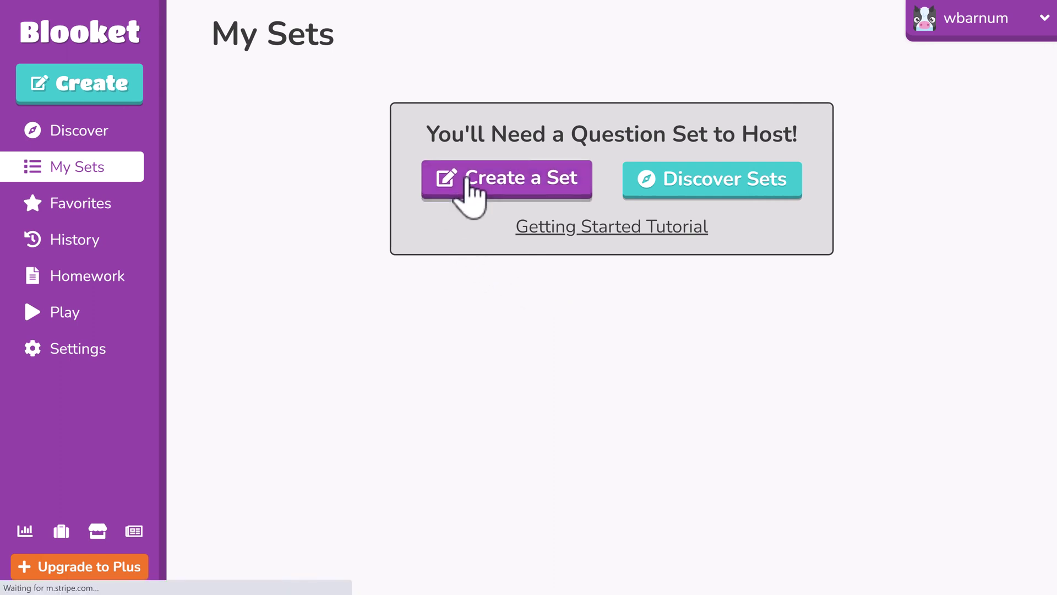
{"action": "type", "text": "Computer Da"}
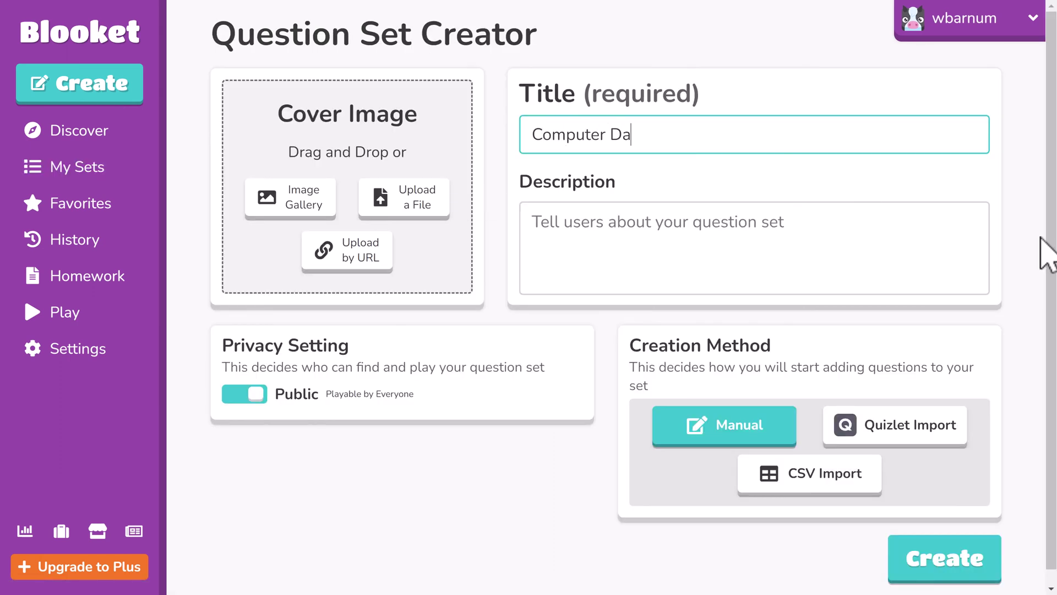
{"action": "type", "text": "ta Vocabulary"}
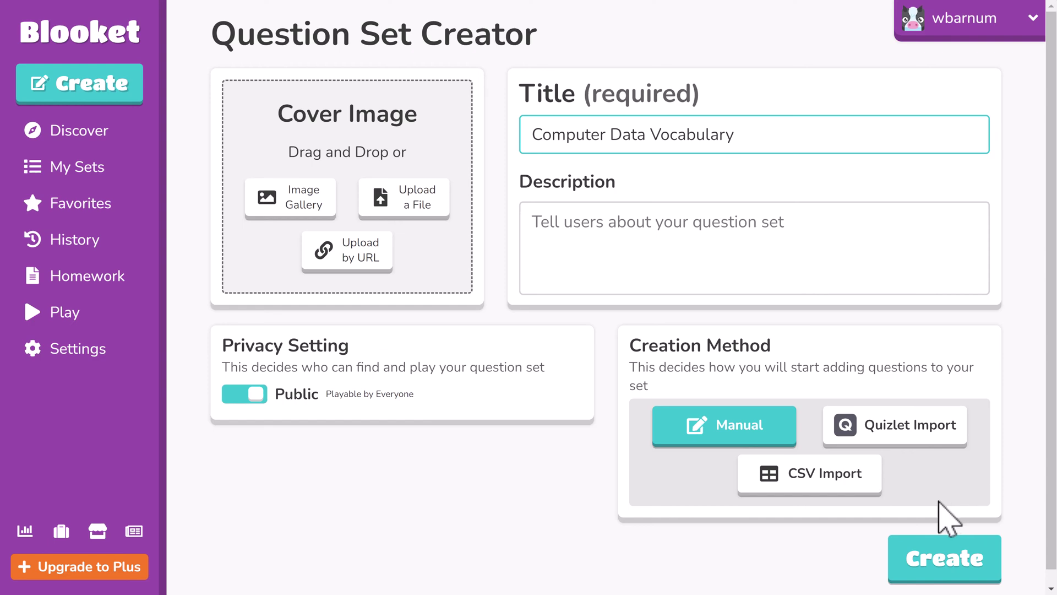
{"action": "left_click", "coordinate": [834, 484]}
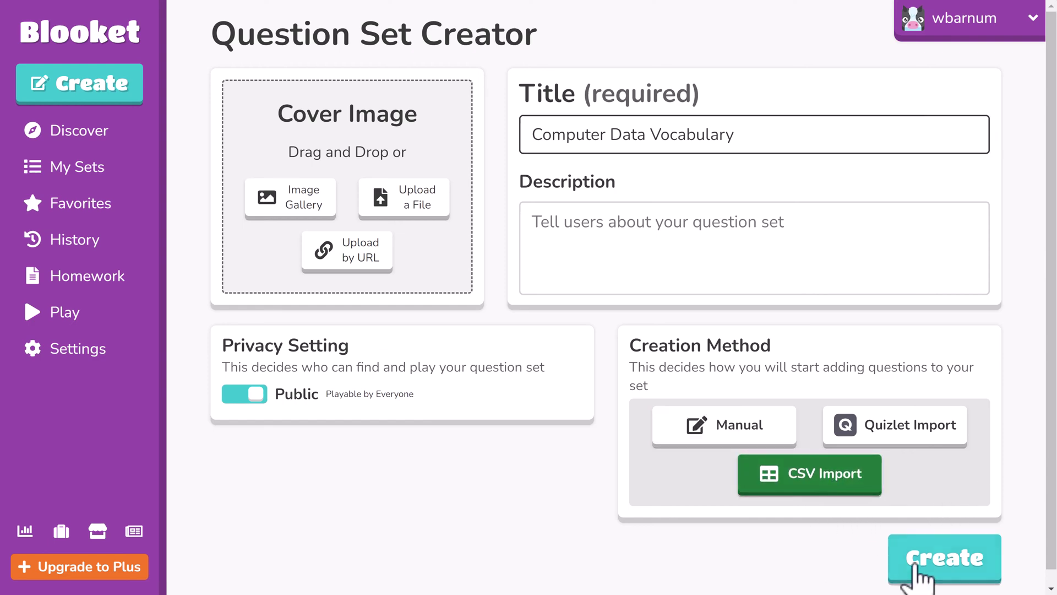
{"action": "left_click", "coordinate": [934, 575]}
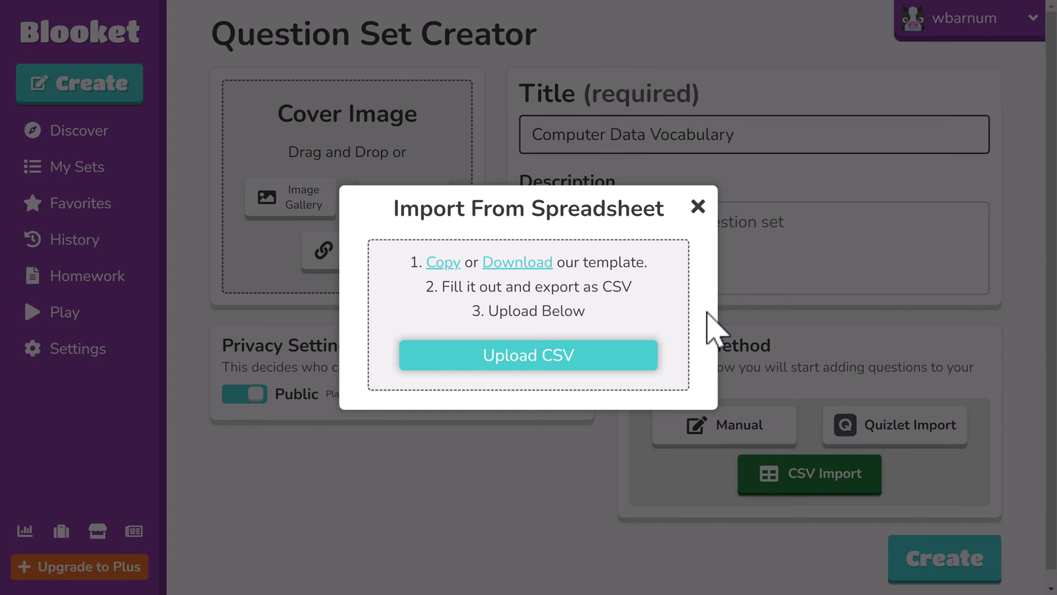
- Make a copy of the Blooket import template and rename it 'Computer Data Blooket'
{"action": "left_click", "coordinate": [443, 263]}
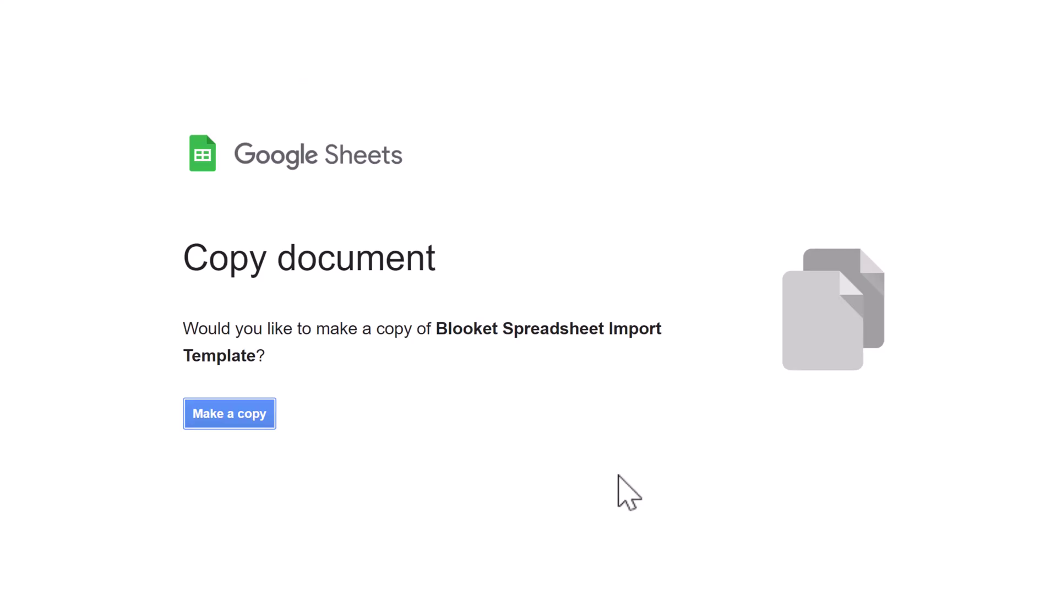
{"action": "left_click", "coordinate": [247, 417]}
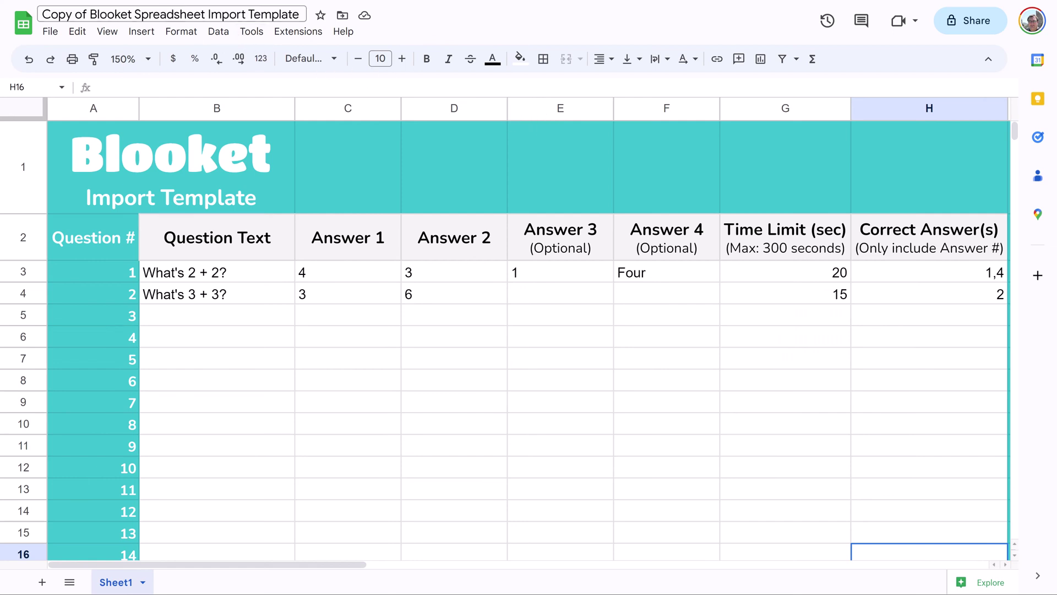
{"action": "left_click", "coordinate": [174, 15]}
{"action": "left_click", "coordinate": [175, 14]}
{"action": "type", "text": "Comput"}
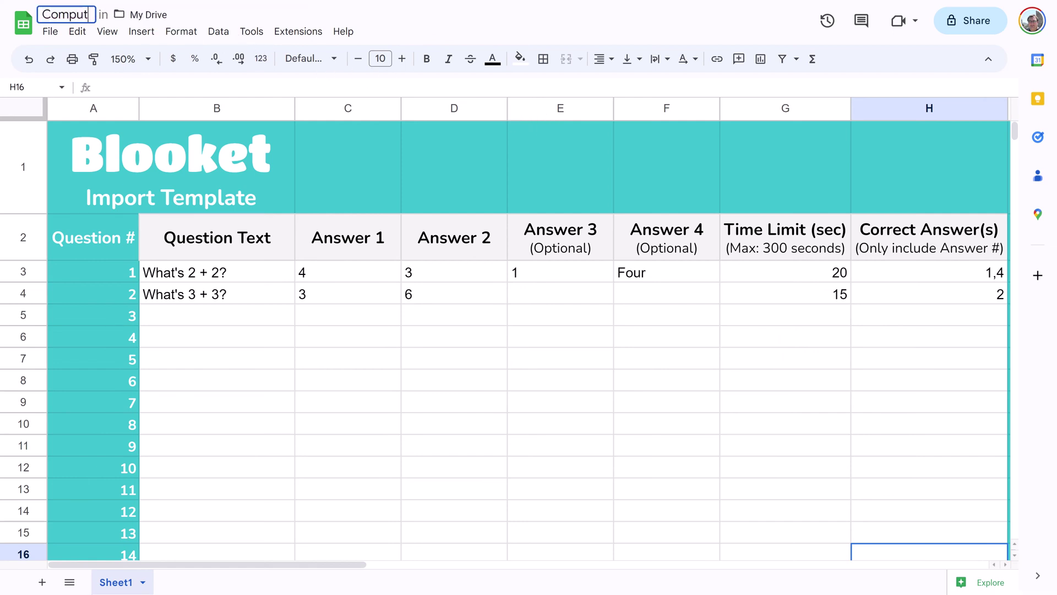
{"action": "type", "text": "er Data Blooket"}
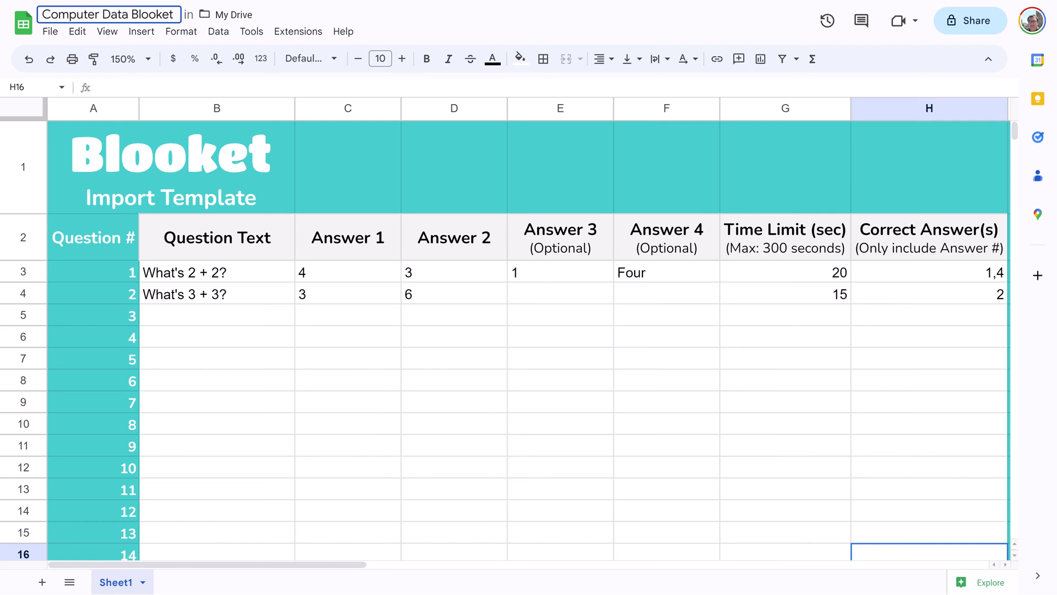
{"action": "left_click", "coordinate": [233, 271]}
- Paste the ten ChatGPT quiz questions into the sheet starting at cell B3
{"action": "key", "text": "ctrl+v"}
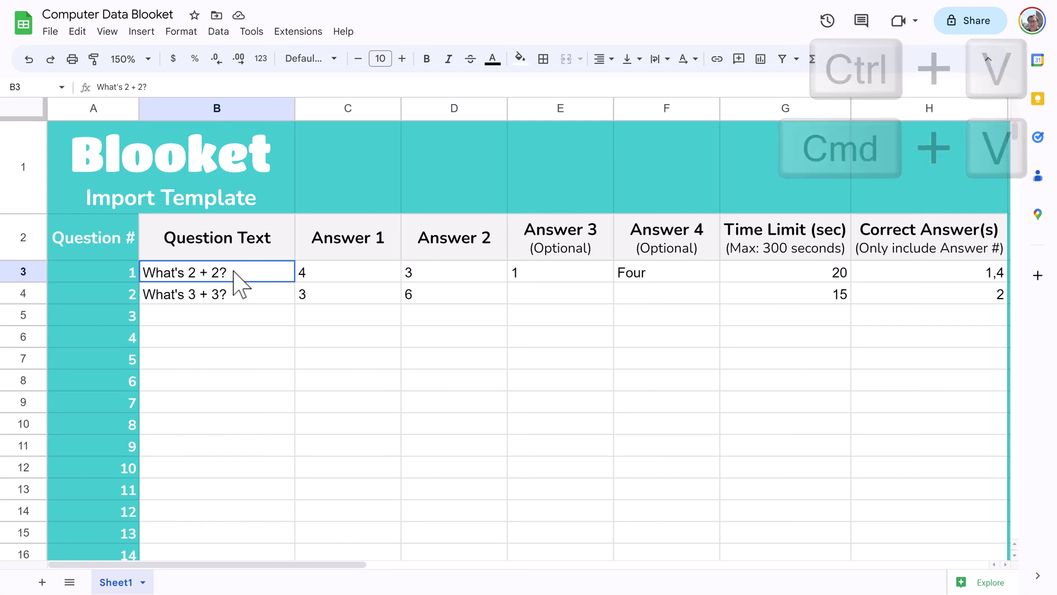
{"action": "key", "text": "ctrl+v"}
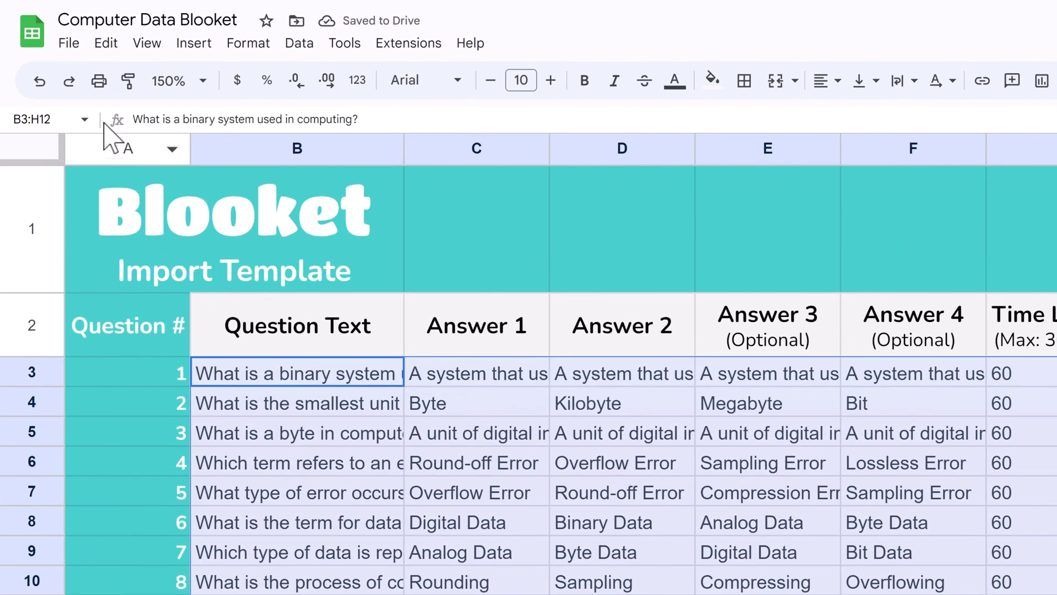
{"action": "left_click", "coordinate": [68, 44]}
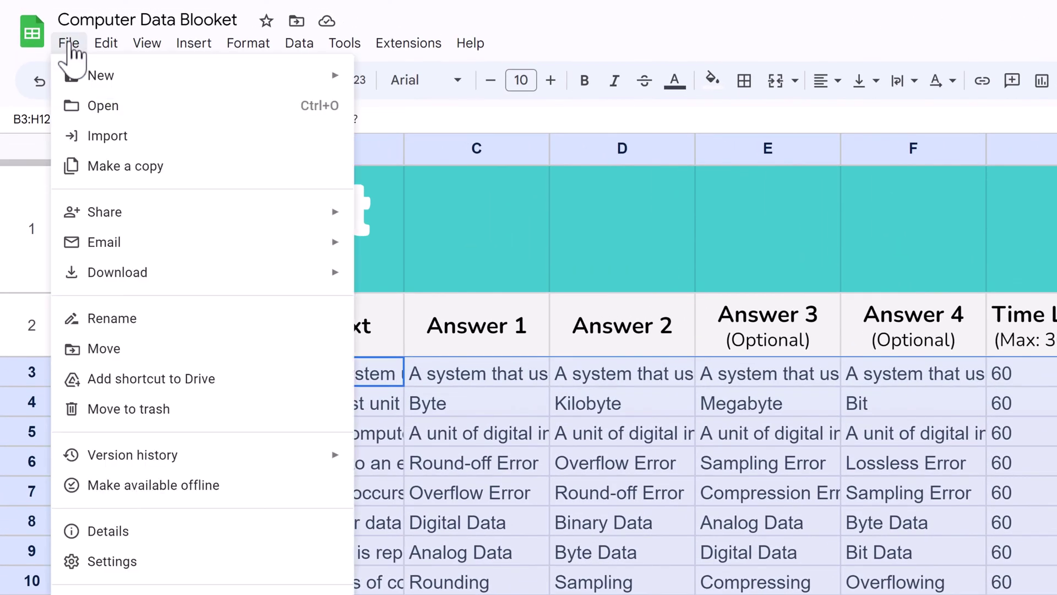
- Download the sheet as 'Computer Data Blooket - Sheet1.csv' in Comma Separated Values format
{"action": "mouse_move", "coordinate": [150, 286]}
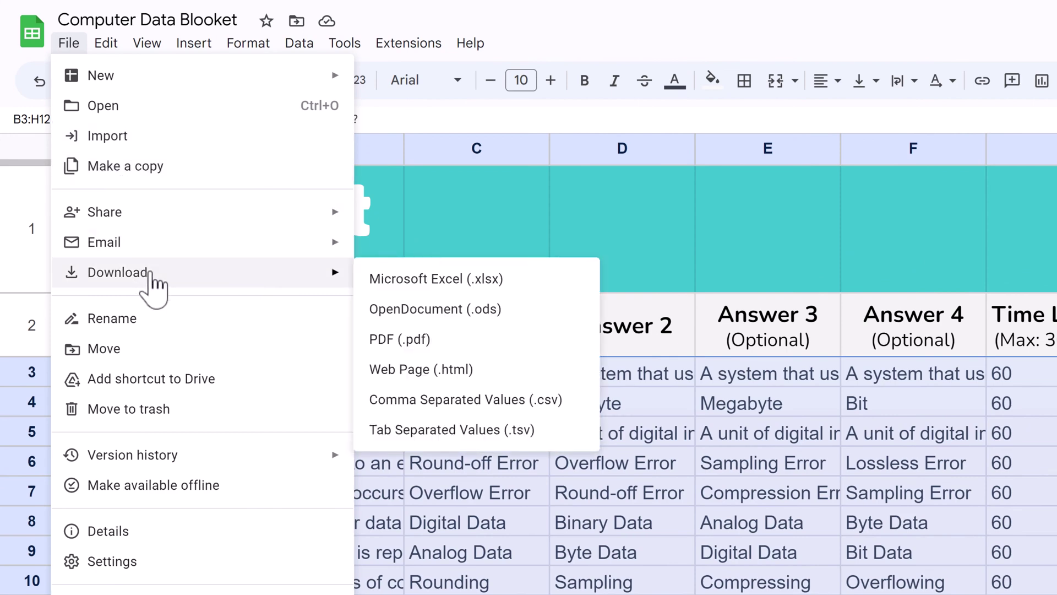
{"action": "left_click", "coordinate": [444, 405]}
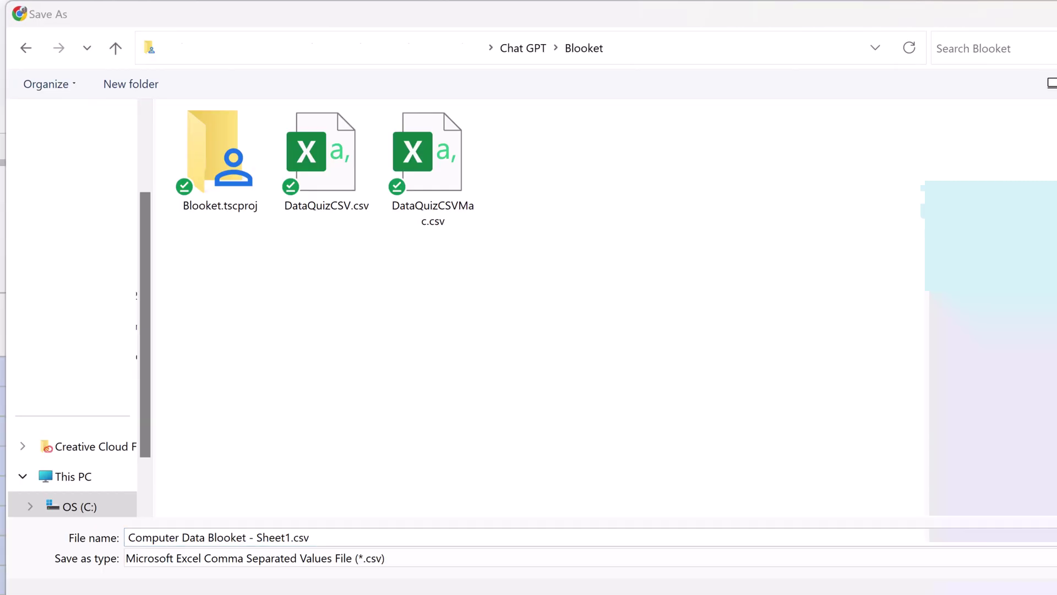
{"action": "key", "text": "Return"}
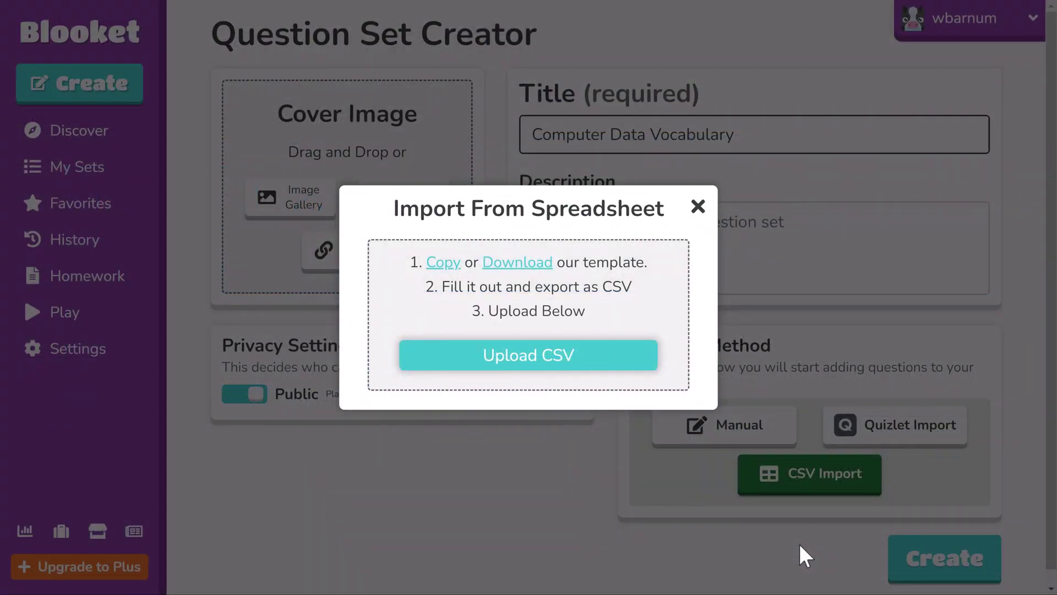
- Upload 'Computer Data Blooket - Sheet1.csv' to import the 10 questions into the set
{"action": "left_click", "coordinate": [590, 360]}
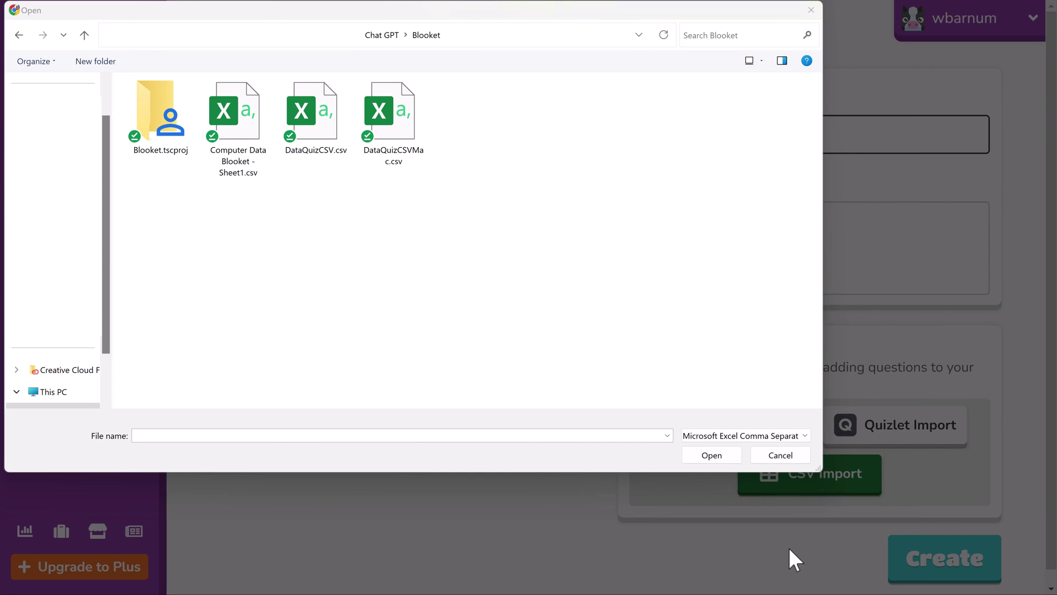
{"action": "left_click", "coordinate": [247, 125]}
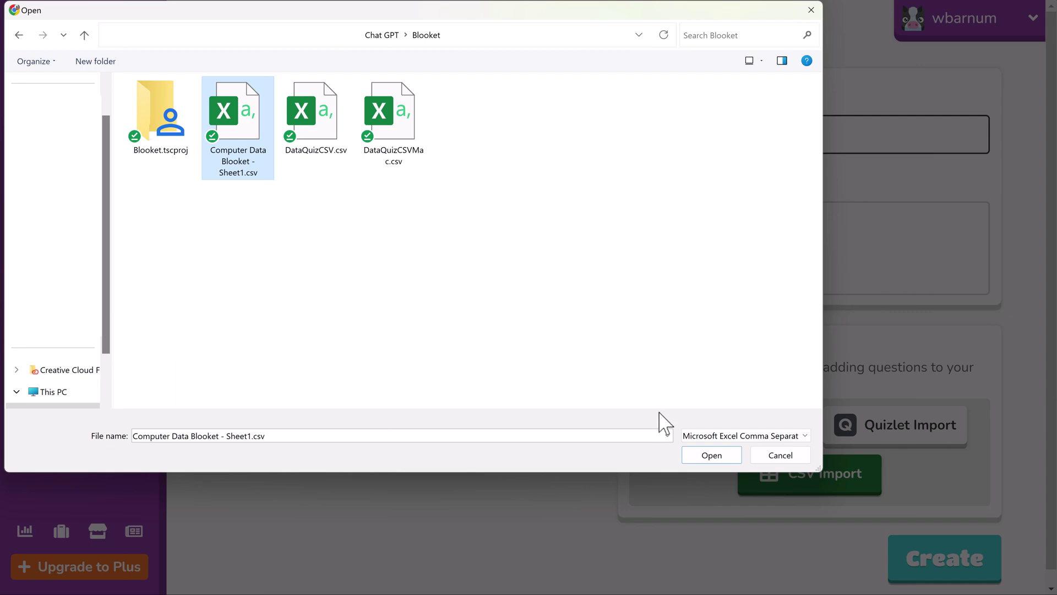
{"action": "left_click", "coordinate": [710, 455]}
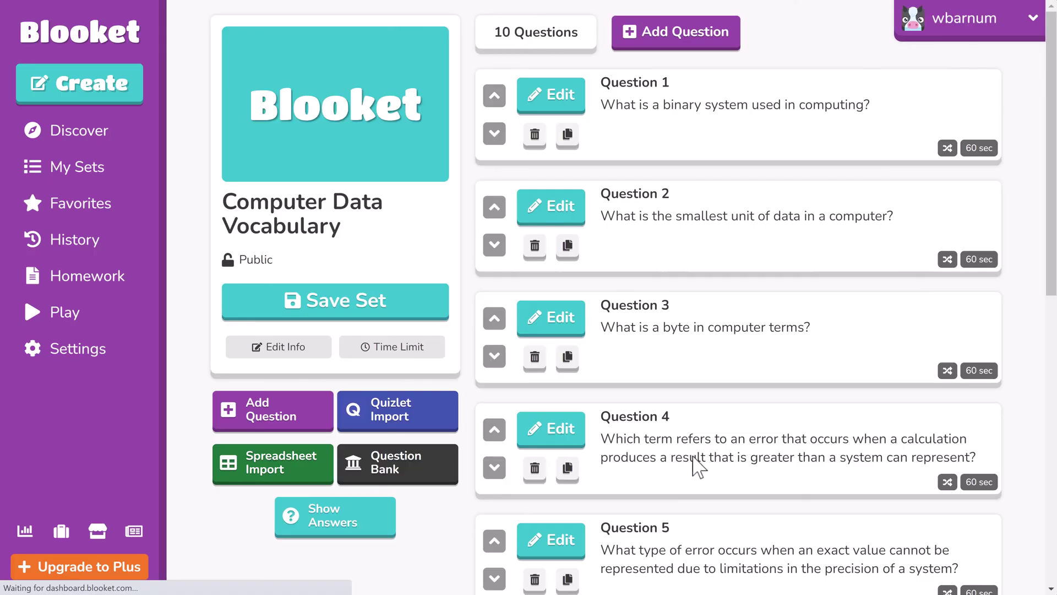
- Review the imported questions and save the 'Computer Data Vocabulary' set to My Sets
{"action": "scroll", "coordinate": [836, 428], "scroll_direction": "down", "scroll_amount": 10}
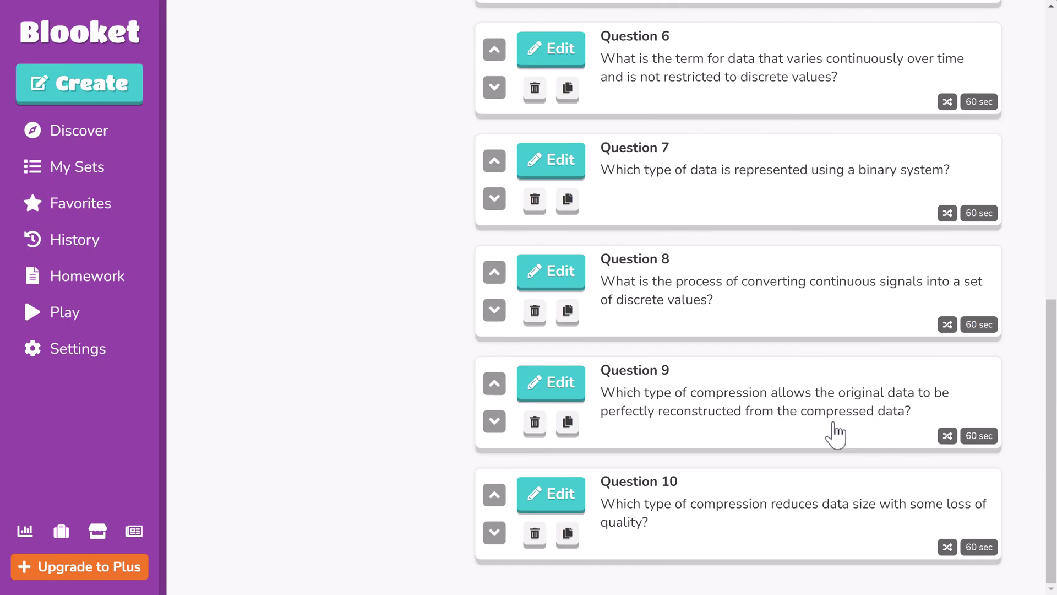
{"action": "scroll", "coordinate": [832, 424], "scroll_direction": "up", "scroll_amount": 10}
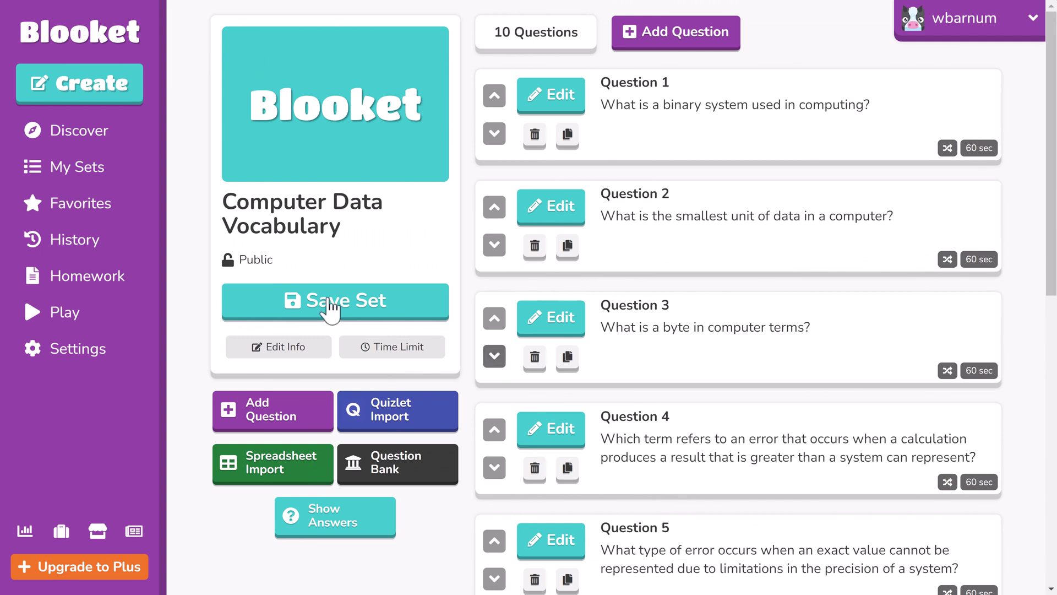
{"action": "left_click", "coordinate": [295, 302]}
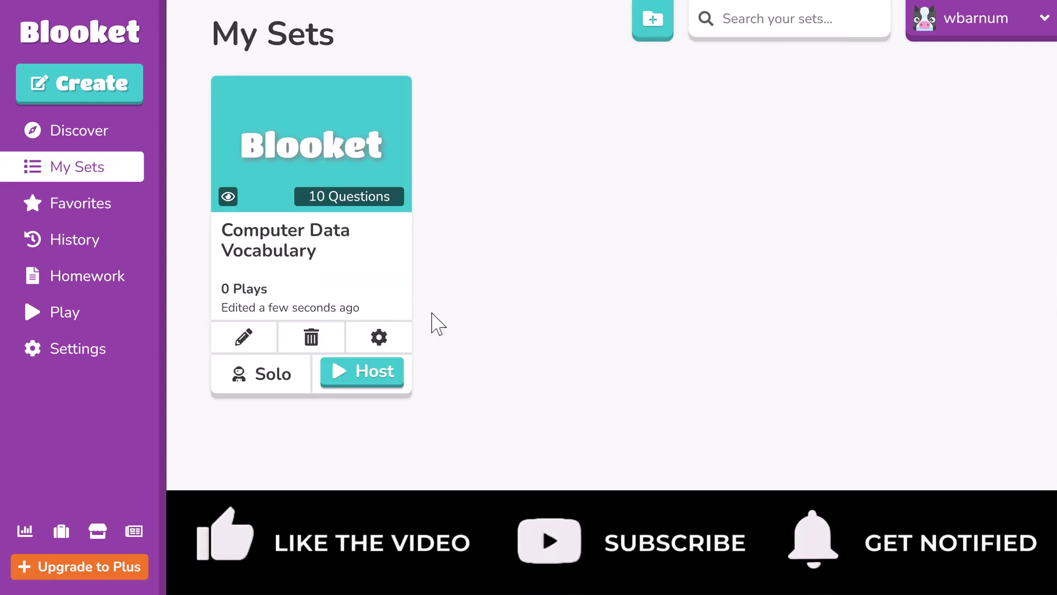